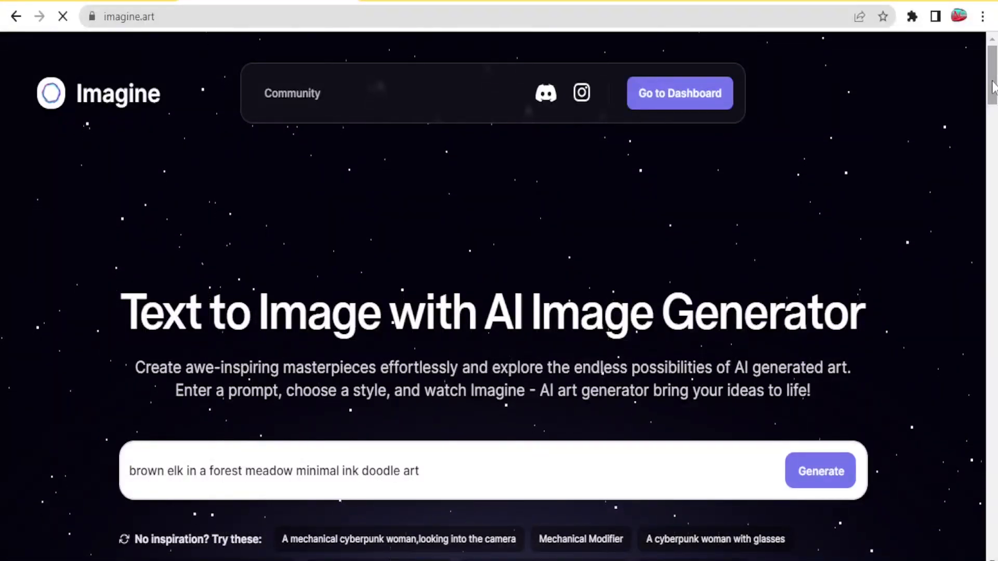
Browse the landing page, generate art from the elk sample prompt, and choose to create a new account.
scroll(992, 85, down, 1)
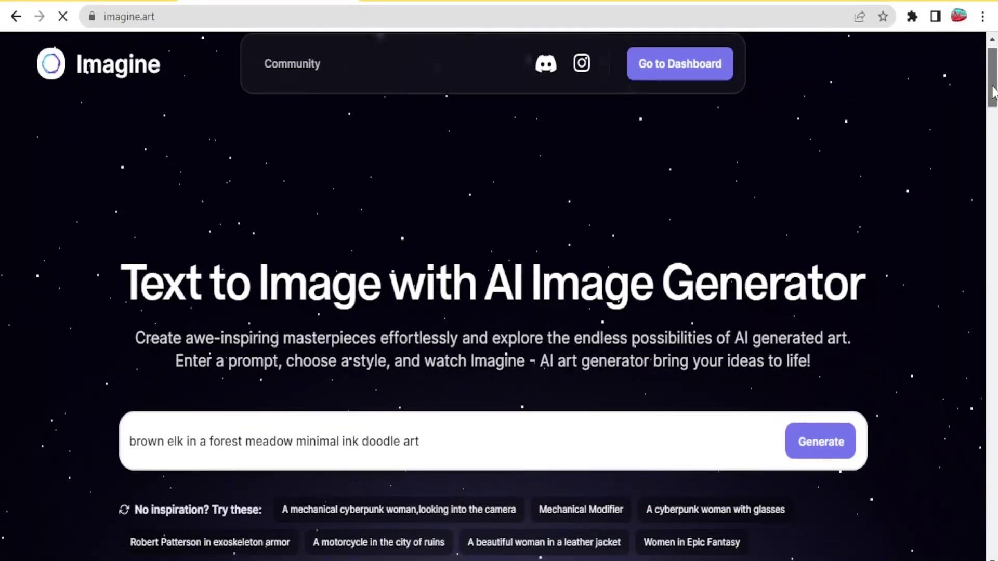
scroll(993, 91, down, 1)
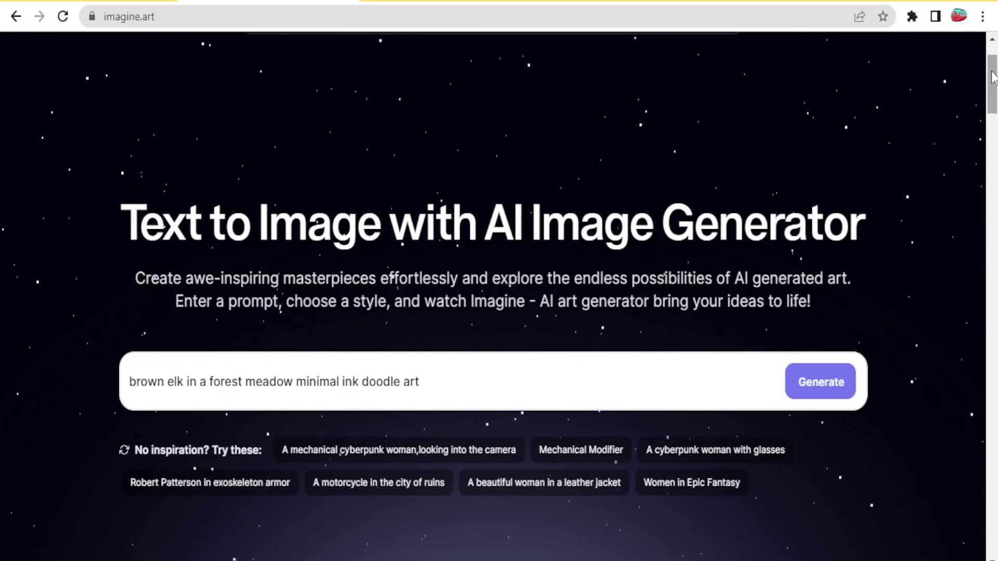
drag(993, 77, 993, 167)
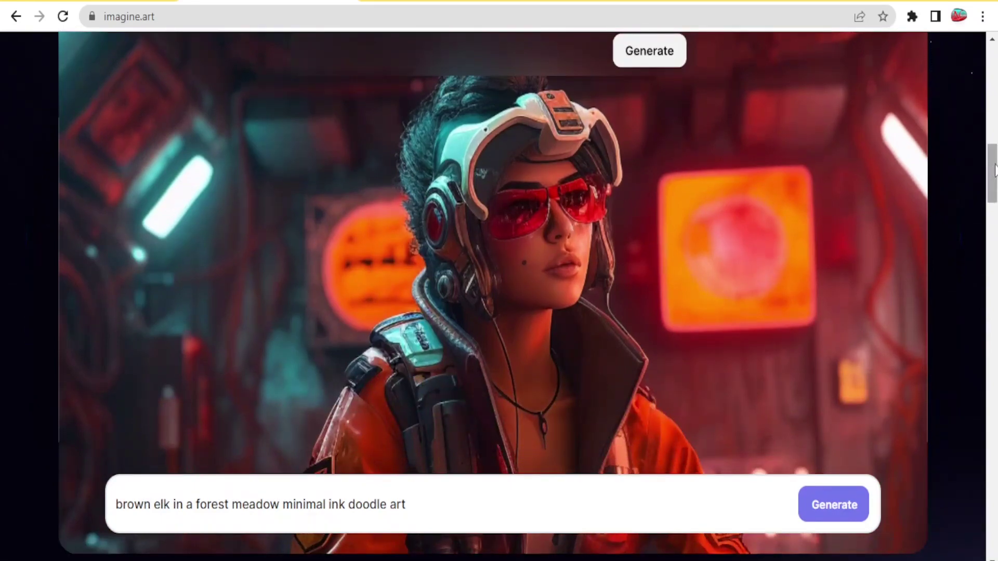
drag(993, 170, 994, 426)
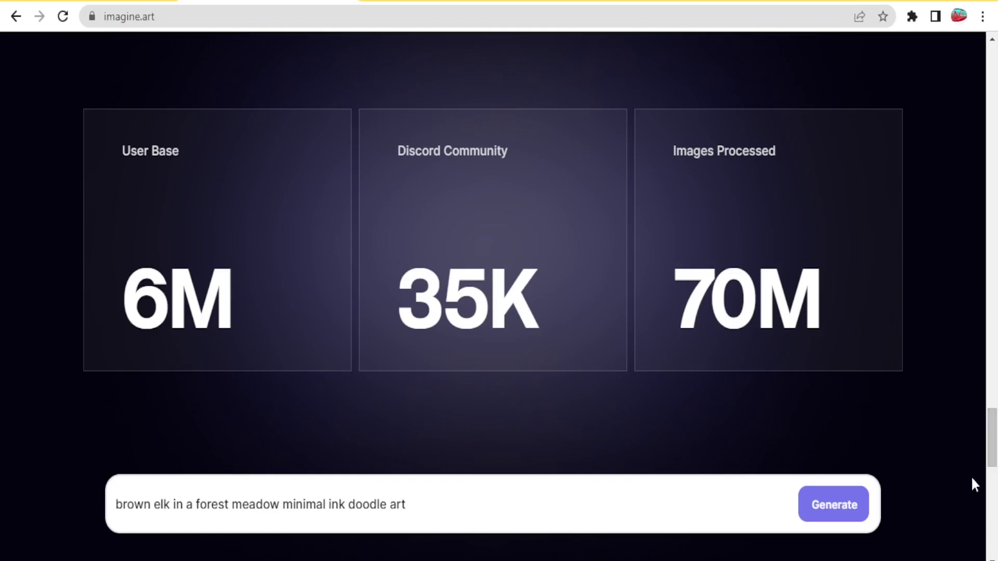
drag(991, 448, 993, 46)
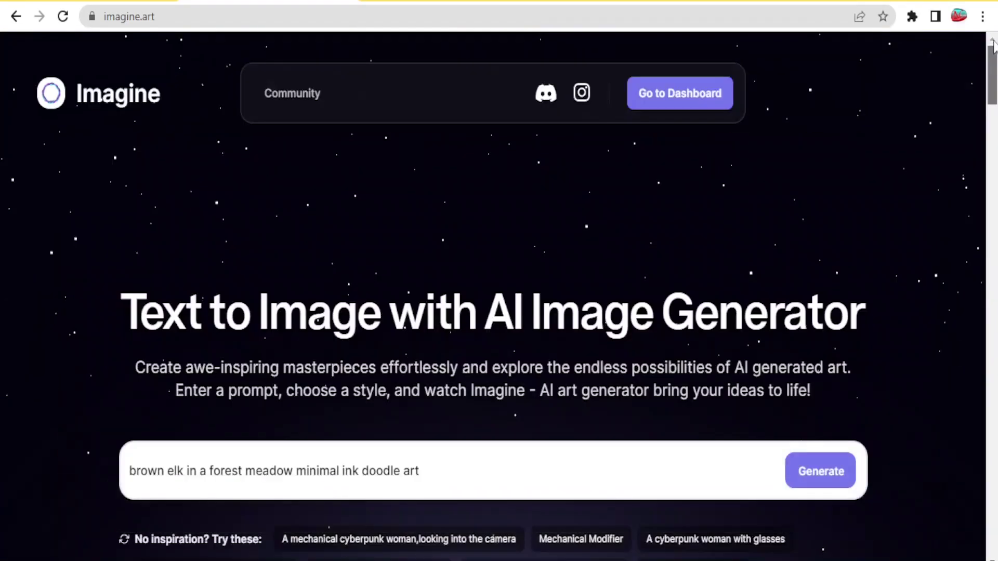
scroll(714, 158, down, 3)
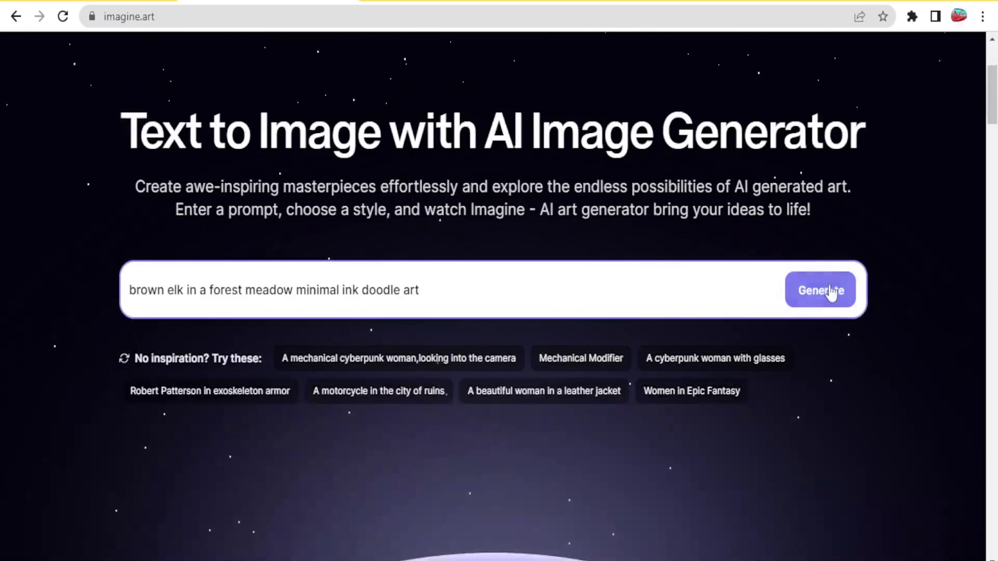
click(830, 298)
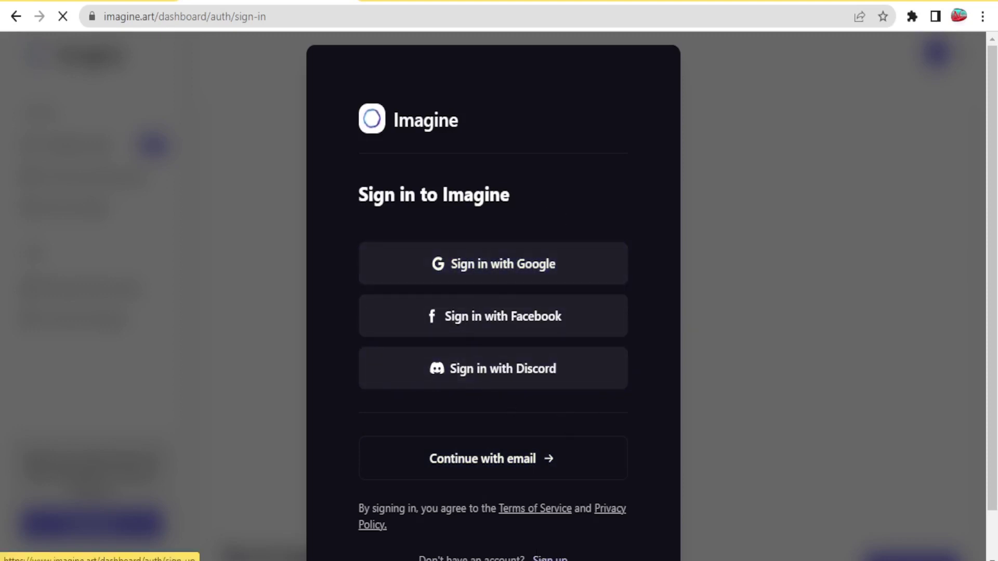
click(550, 558)
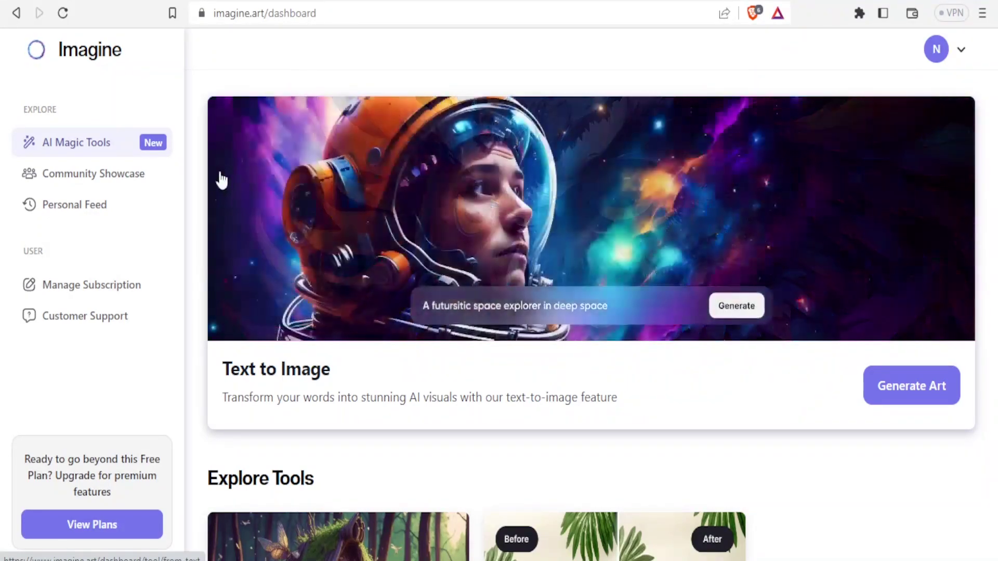
mouse_move(139, 176)
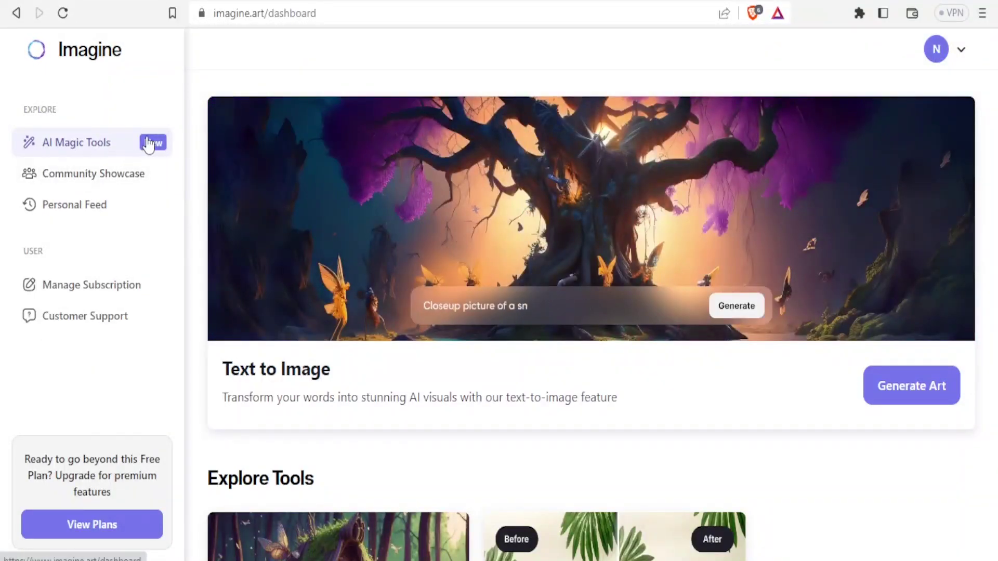
mouse_move(89, 174)
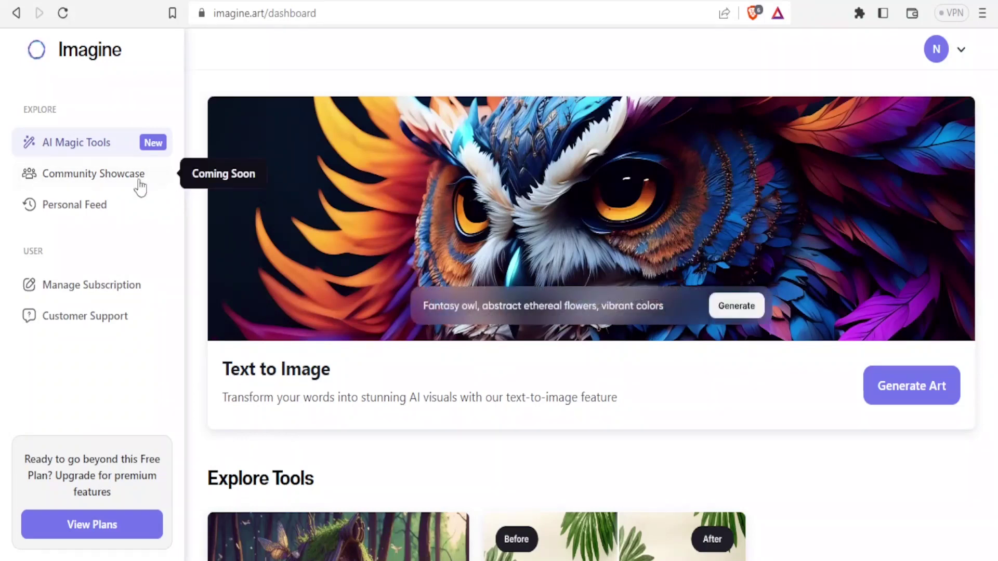
mouse_move(100, 206)
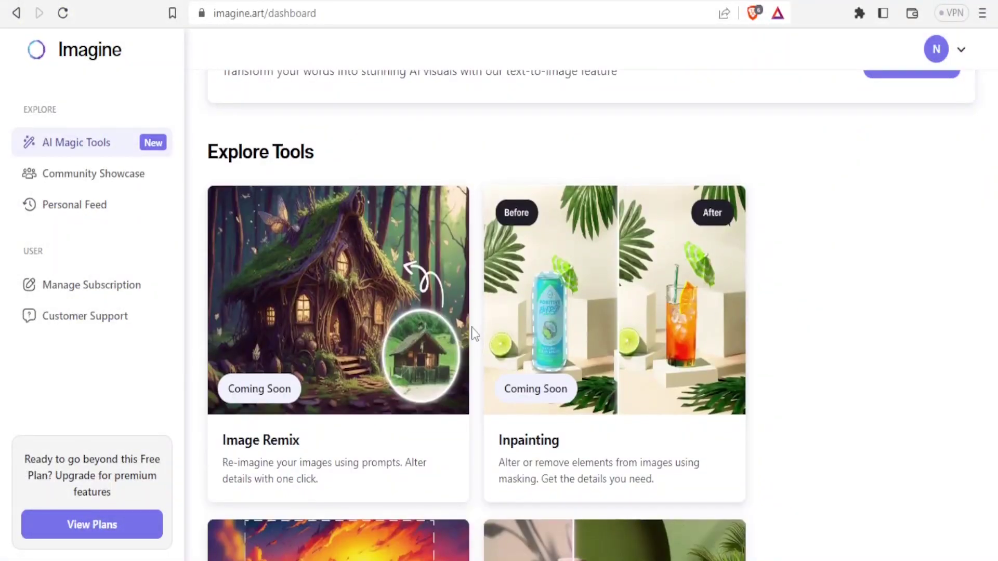
scroll(474, 333, down, 1)
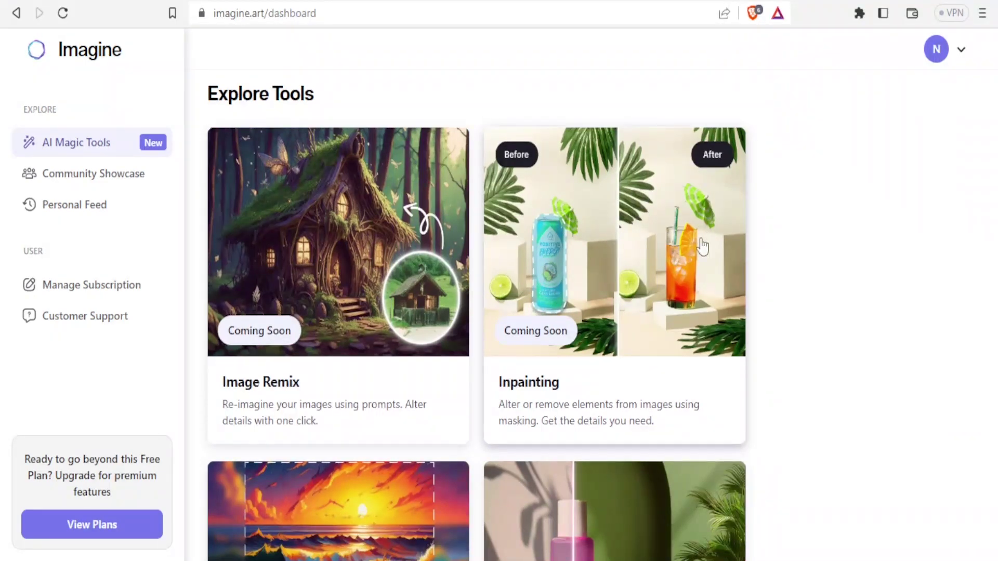
scroll(511, 307, down, 5)
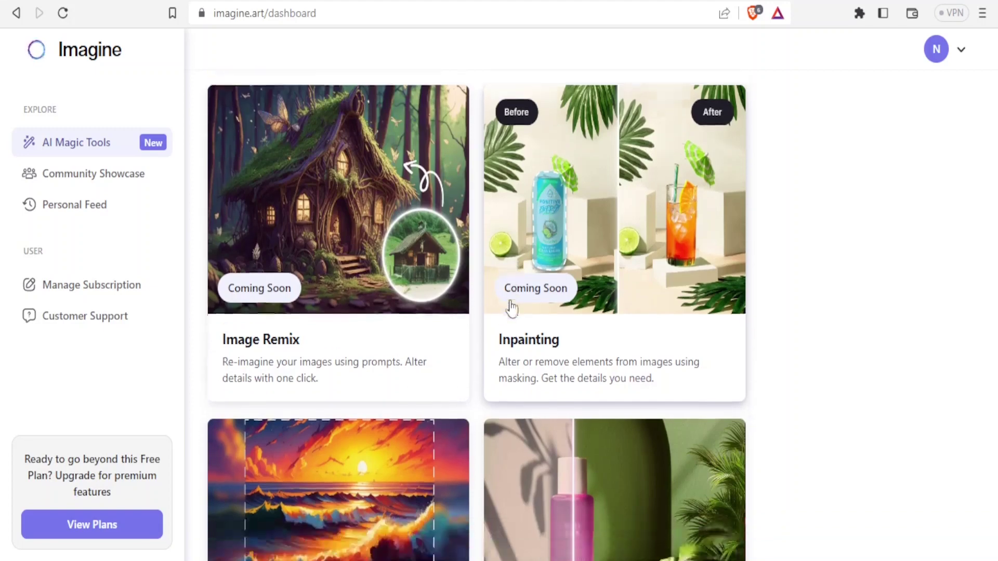
scroll(512, 308, down, 1)
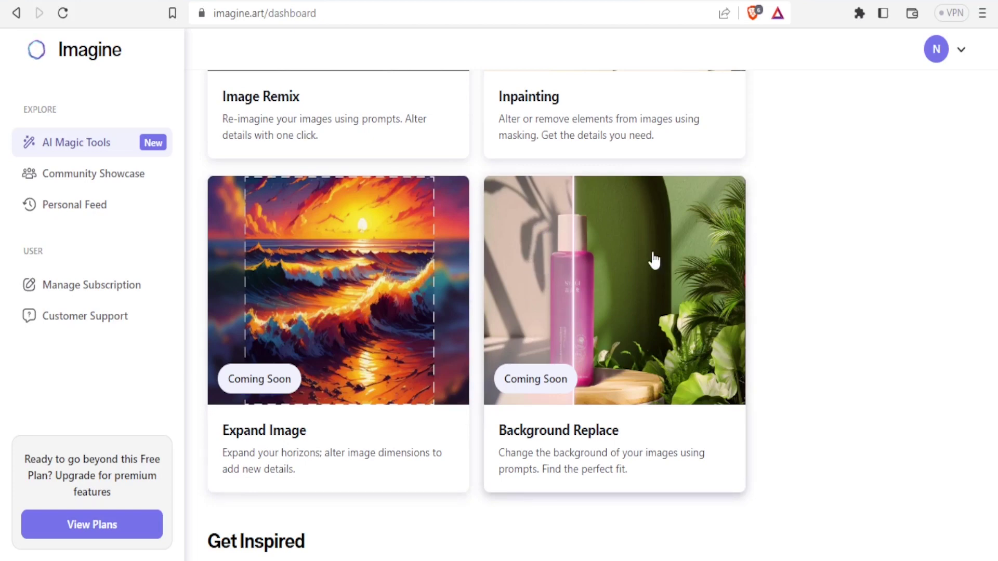
scroll(594, 344, down, 5)
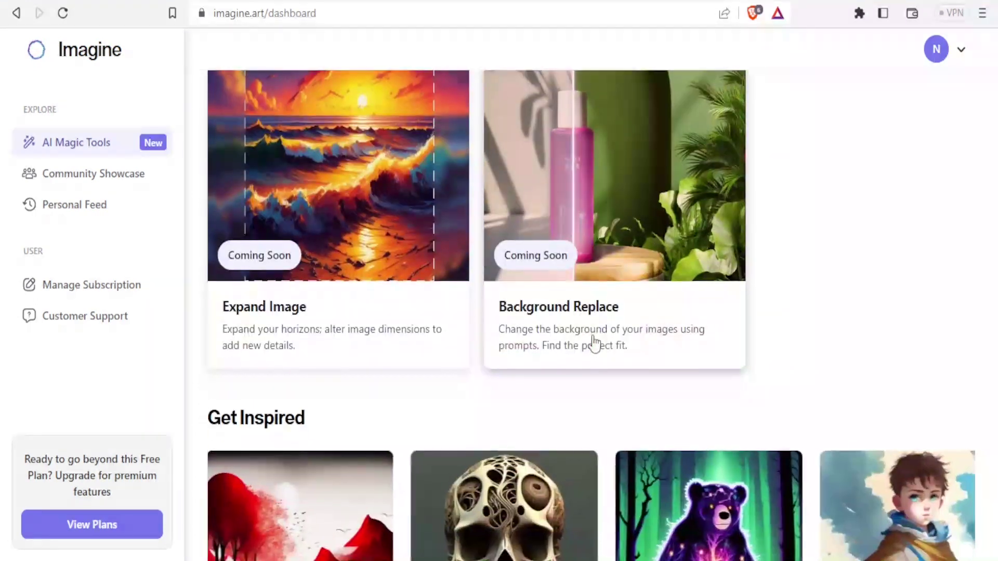
scroll(594, 344, down, 1)
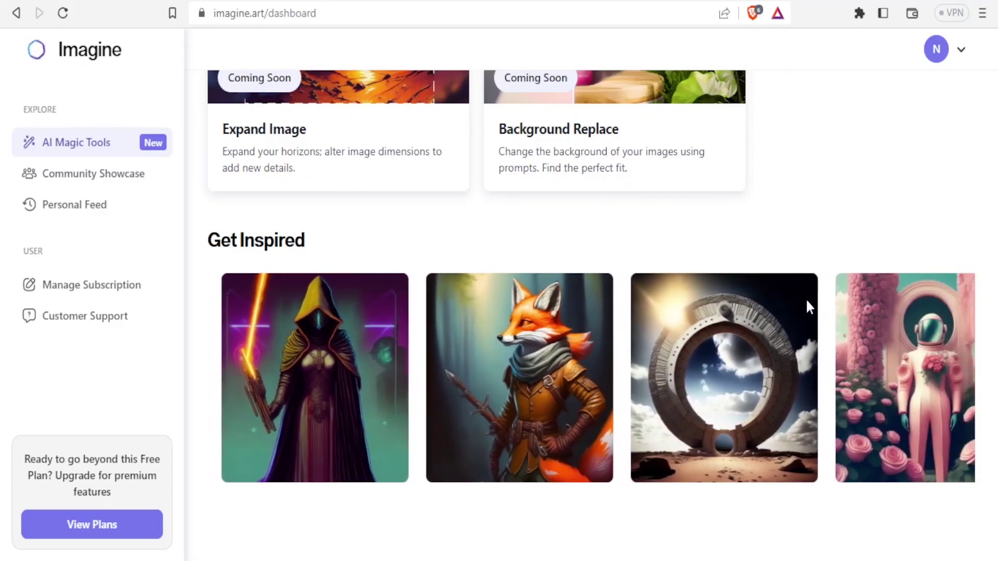
scroll(809, 306, up, 15)
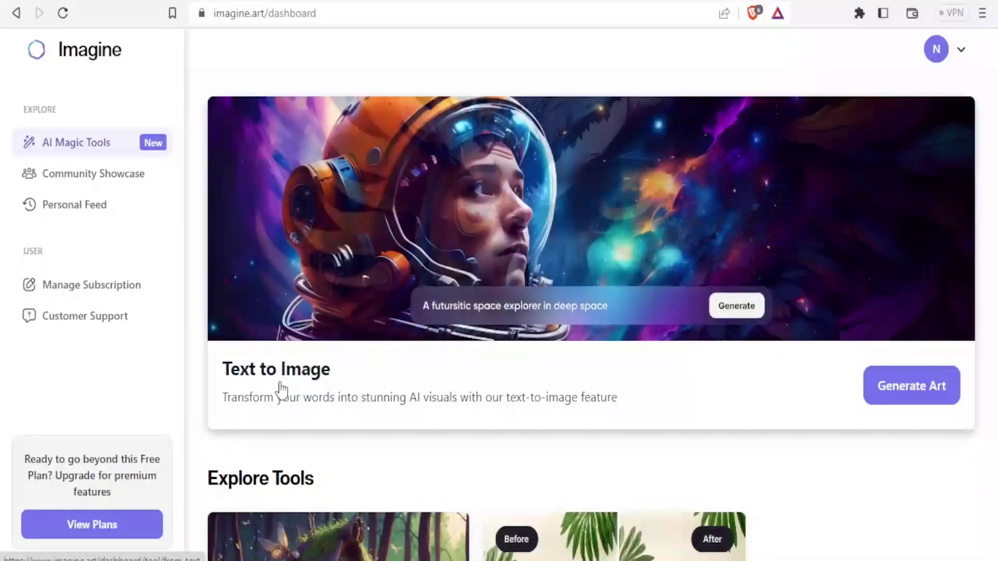
scroll(424, 260, down, 3)
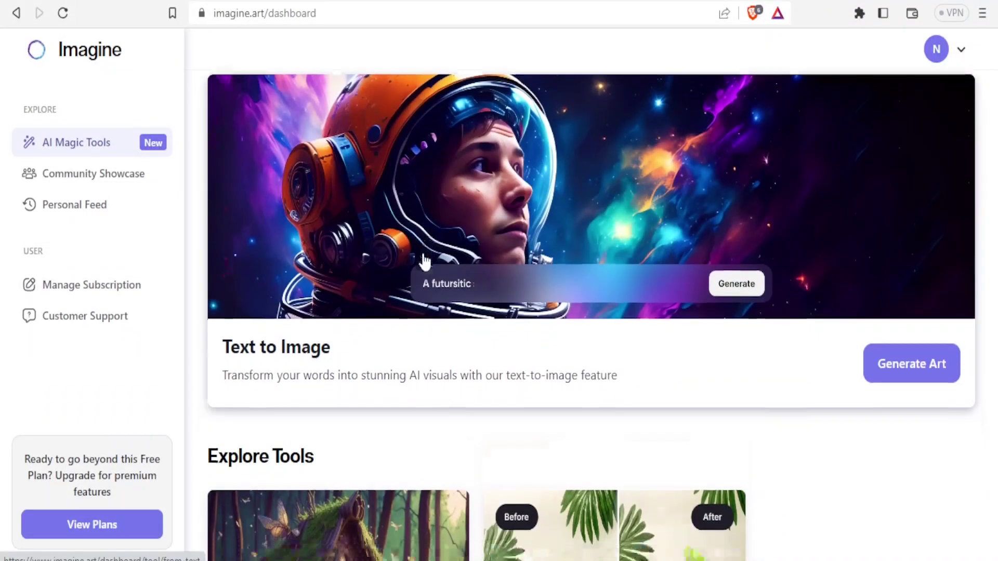
scroll(297, 238, up, 2)
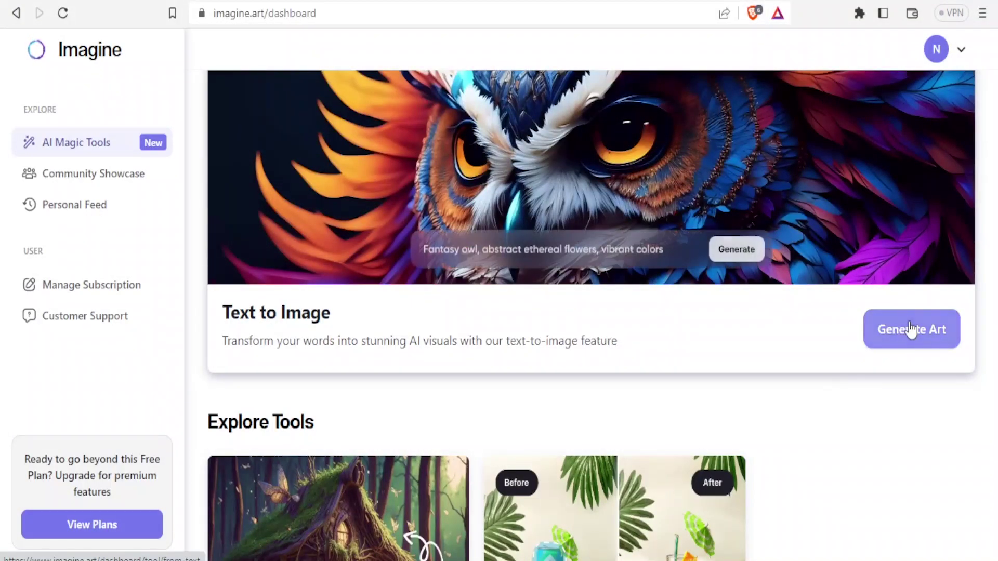
In Text to Image, delete the old logo prompt and enter 'A red cow leaking ice cream'.
click(888, 343)
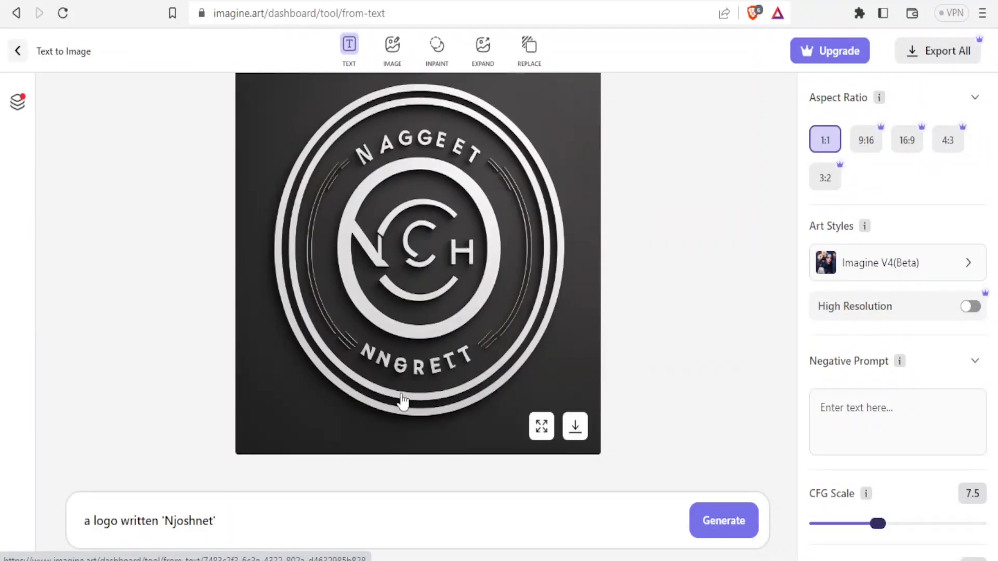
drag(228, 513, 76, 505)
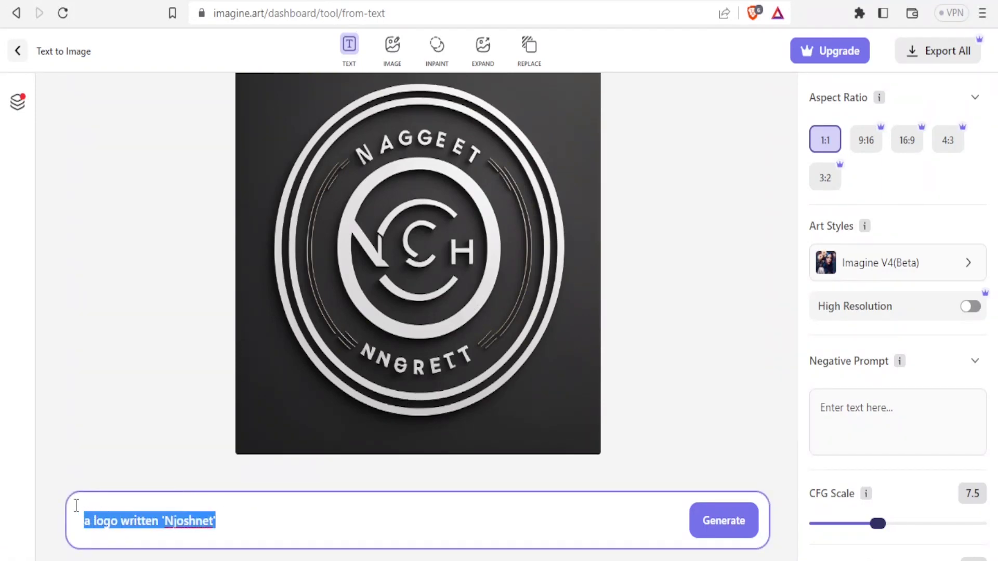
key(BackSpace)
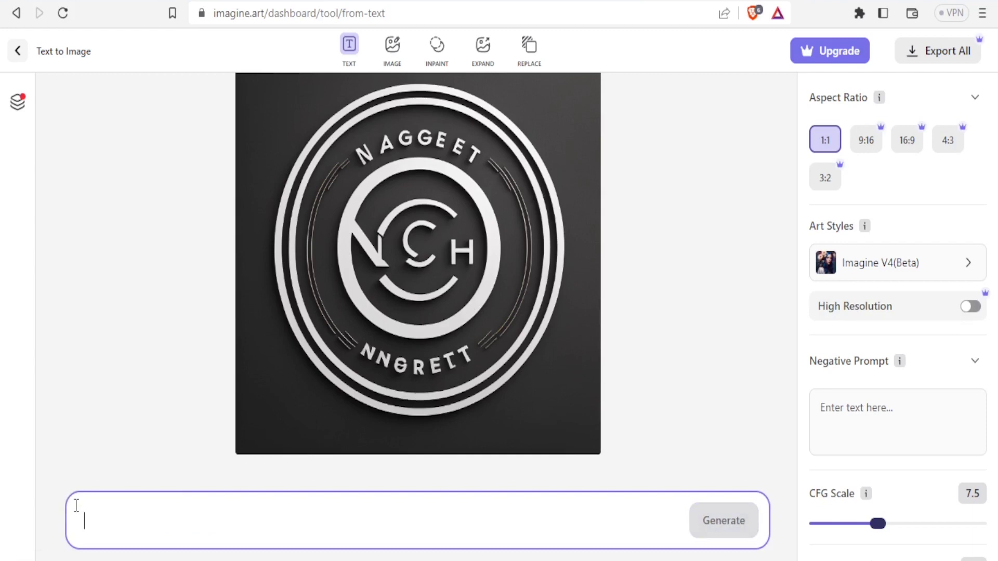
text(A )
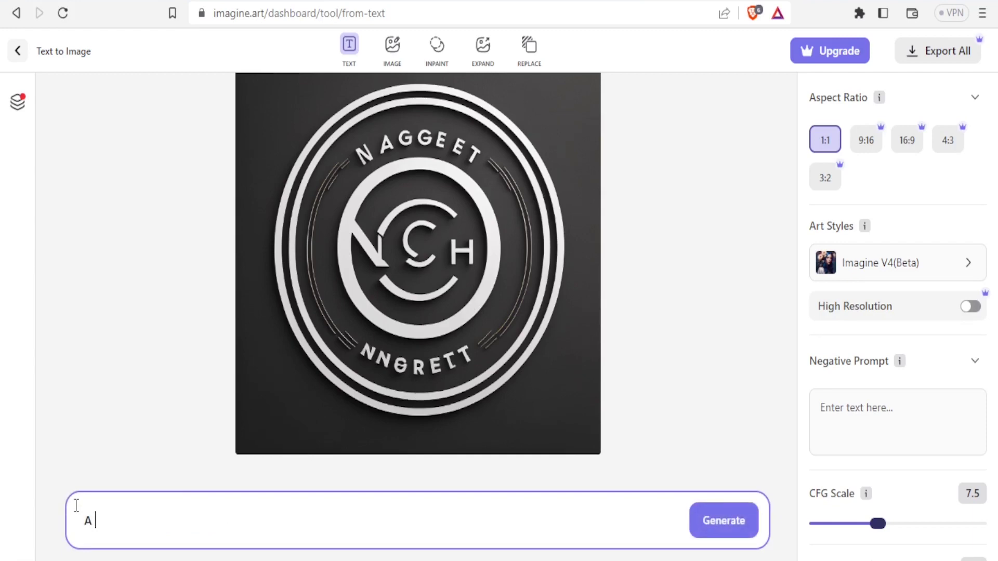
text(cow)
key(BackSpace)
key(BackSpace)
text(red cow leaking ice cream)
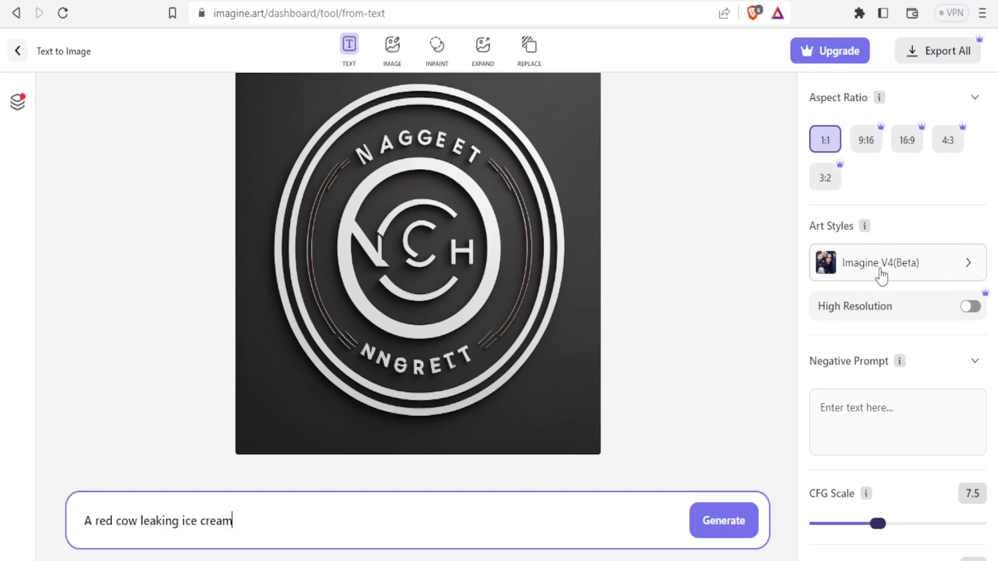
Review the art styles, keep Imagine V4(Beta), and check the negative prompt and CFG 7.5 / Step 30 settings.
click(966, 271)
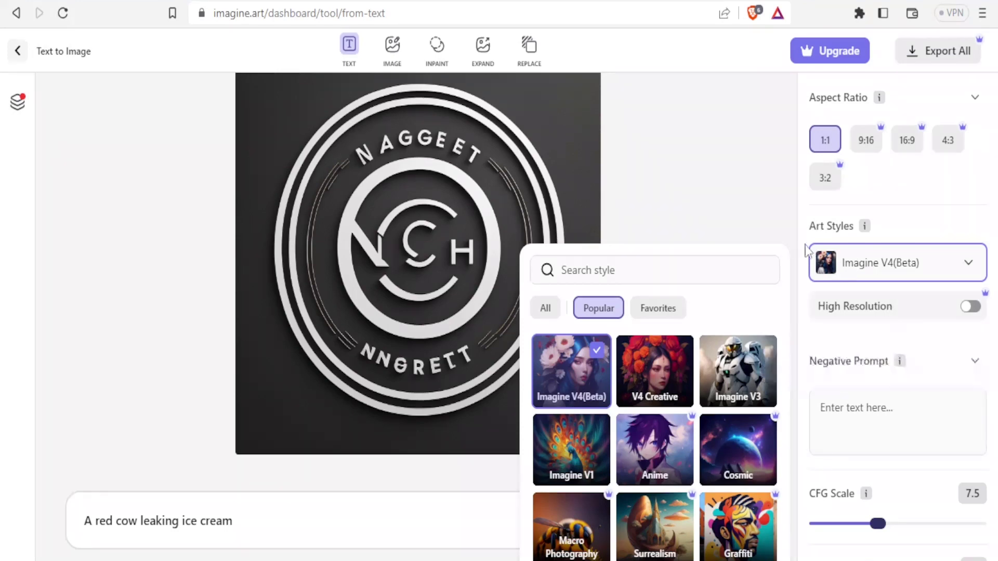
click(760, 166)
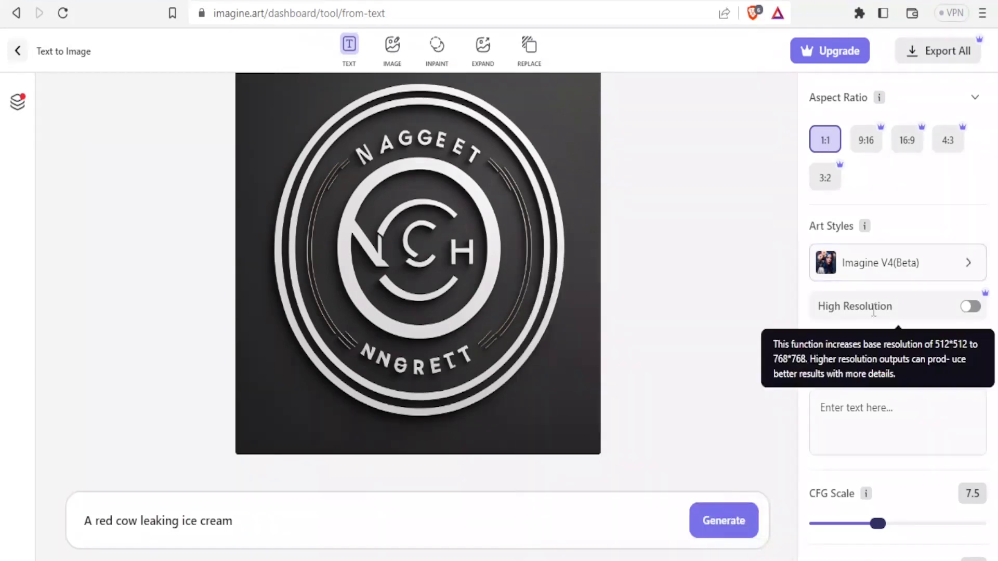
click(826, 409)
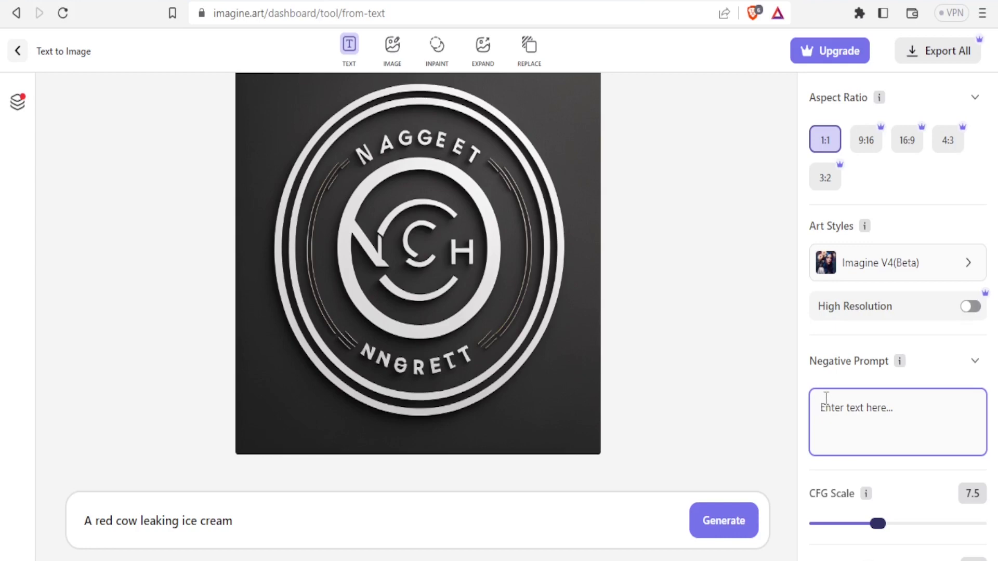
scroll(825, 398, down, 3)
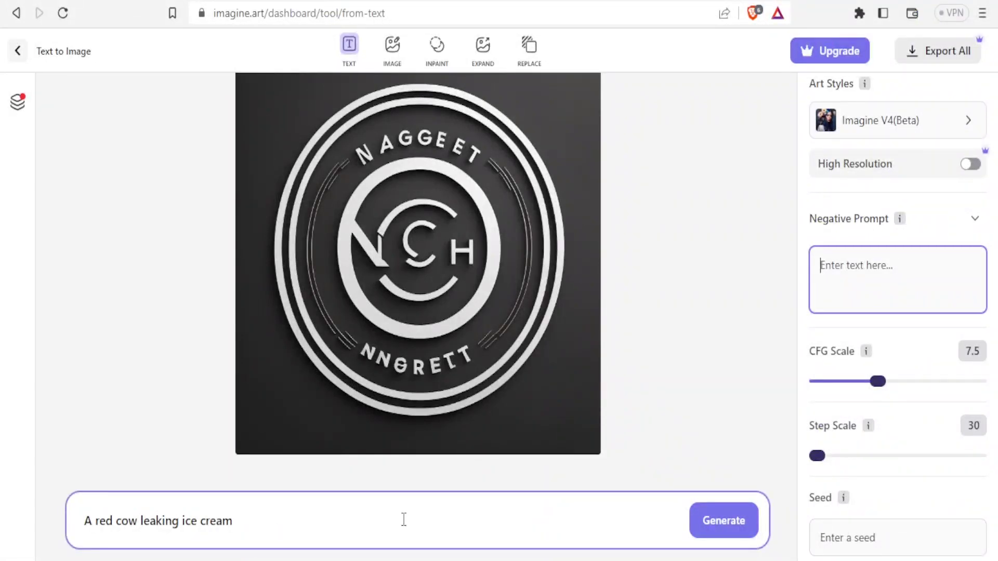
Generate the red cow prompt with Imagine V4(Beta), yielding a glossy red cow melting into a puddle.
click(711, 532)
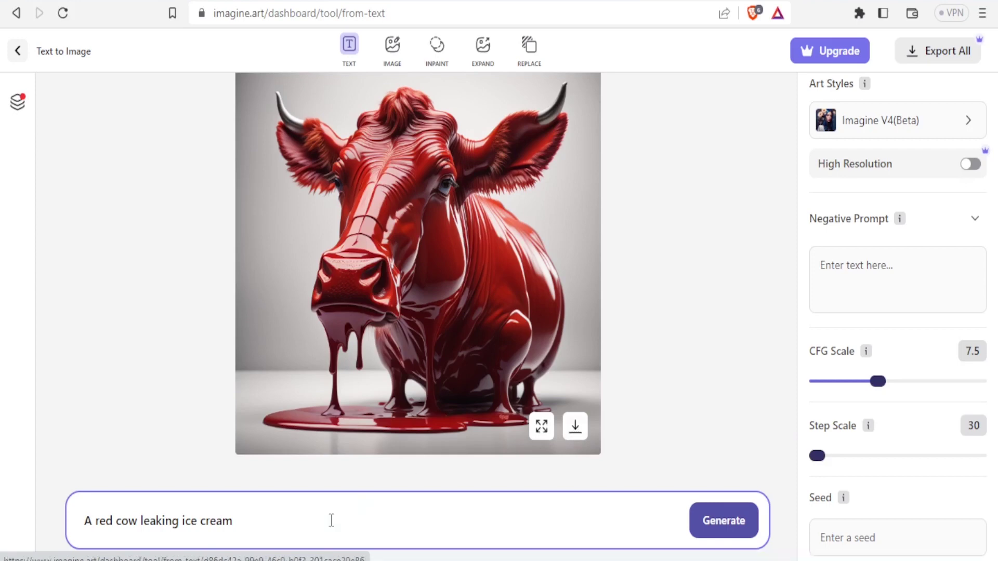
click(276, 519)
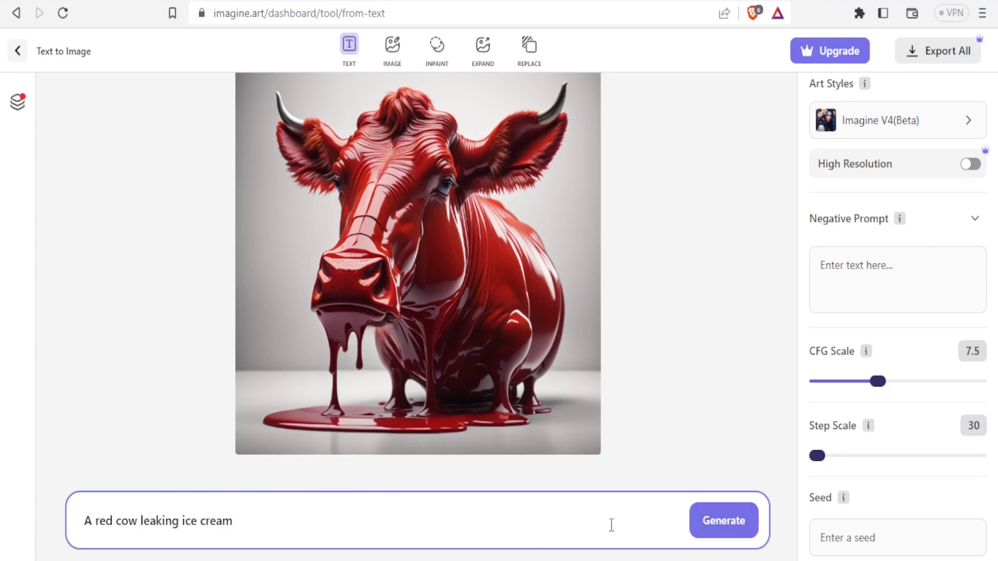
click(712, 521)
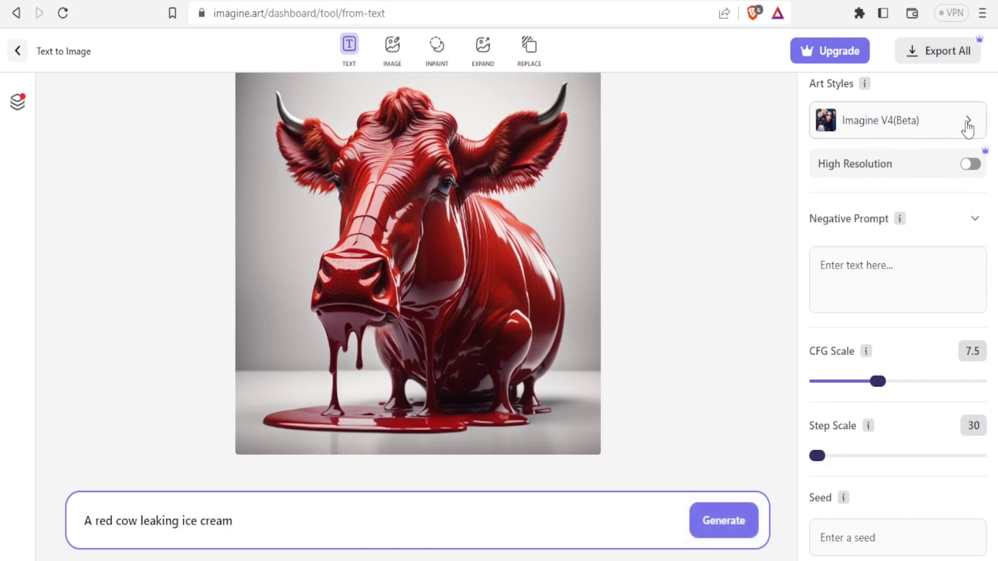
Switch the art style to V4 Creative and regenerate, getting a brown cow splashed with yellow ice cream.
click(967, 124)
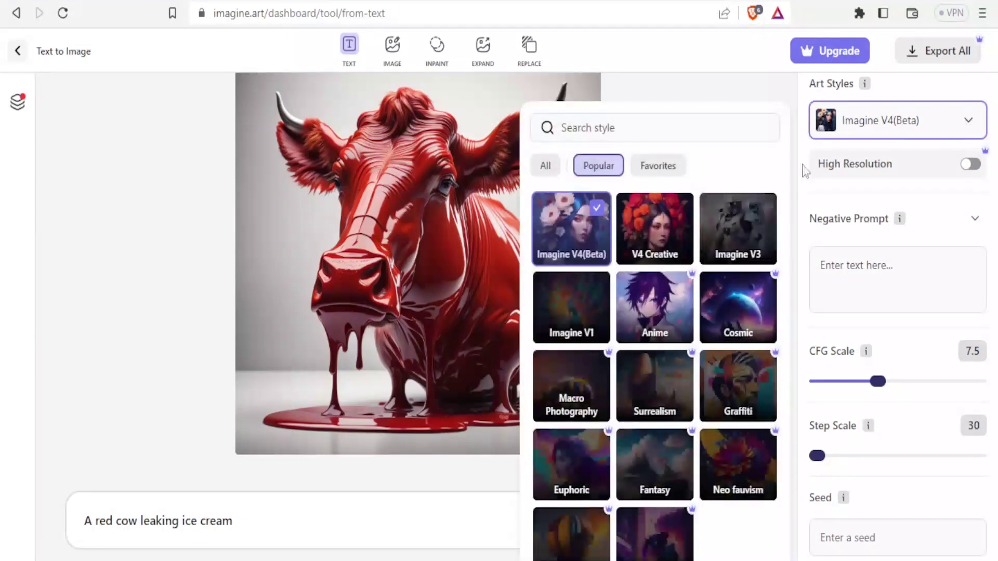
mouse_move(674, 224)
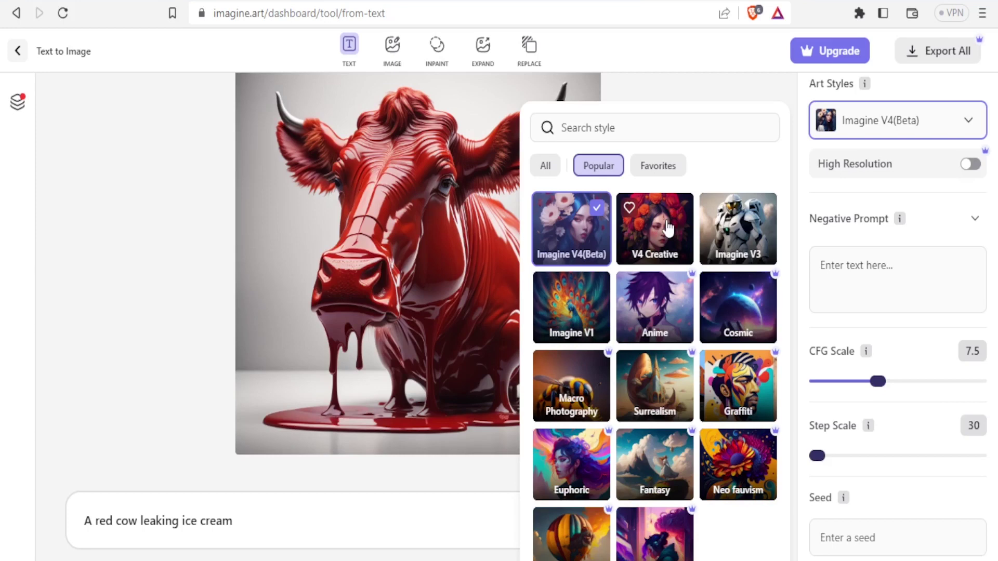
click(669, 229)
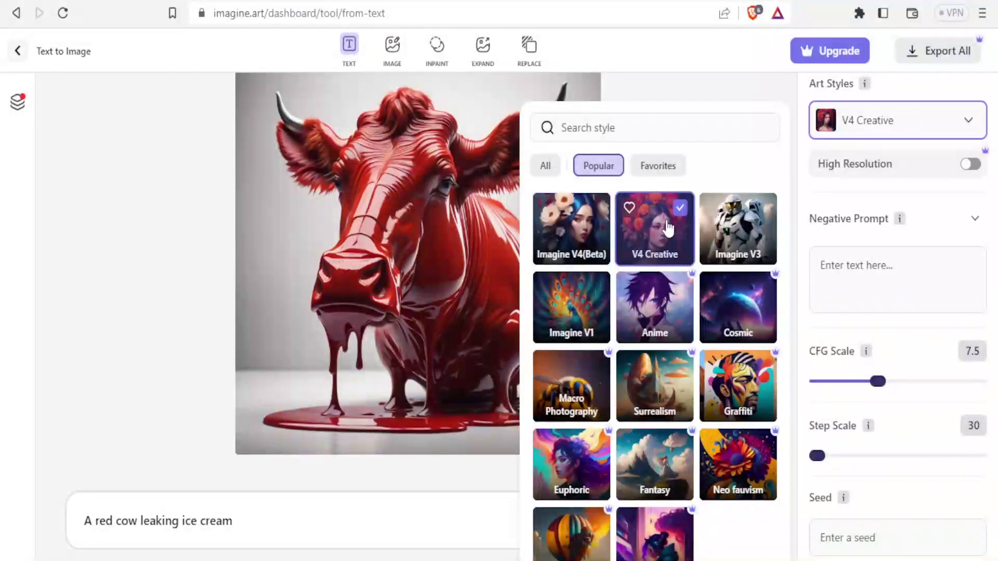
click(425, 512)
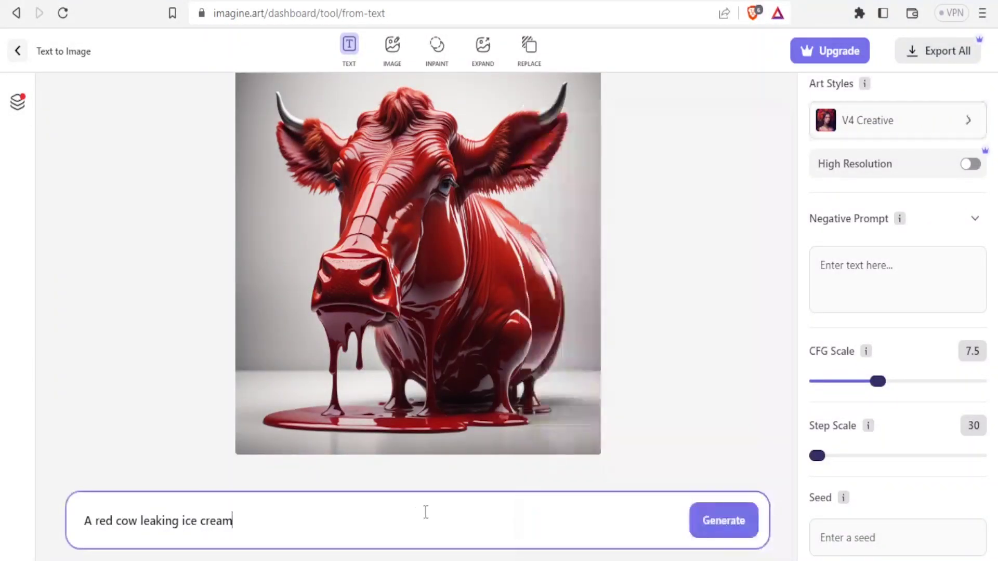
click(729, 537)
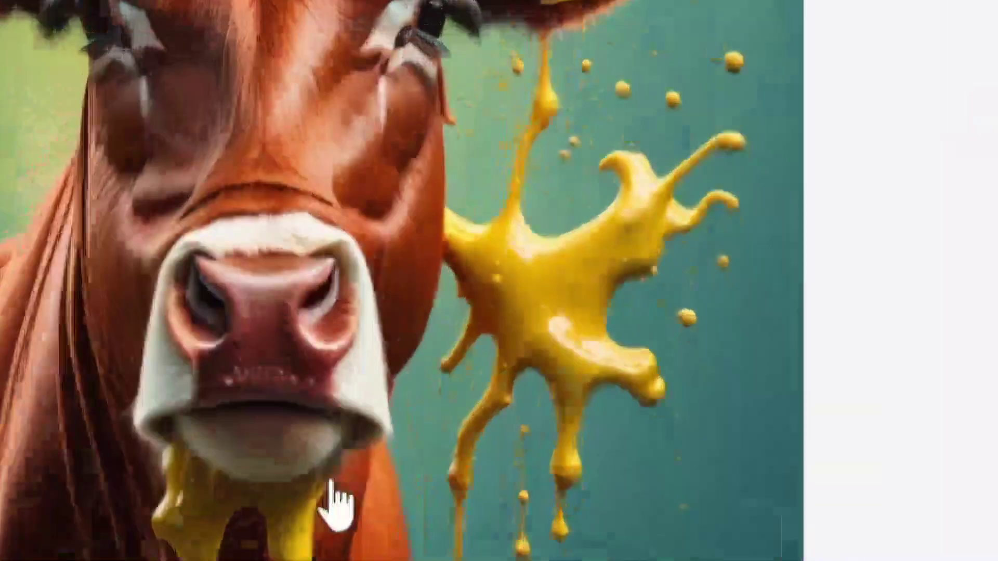
scroll(719, 331, up, 1)
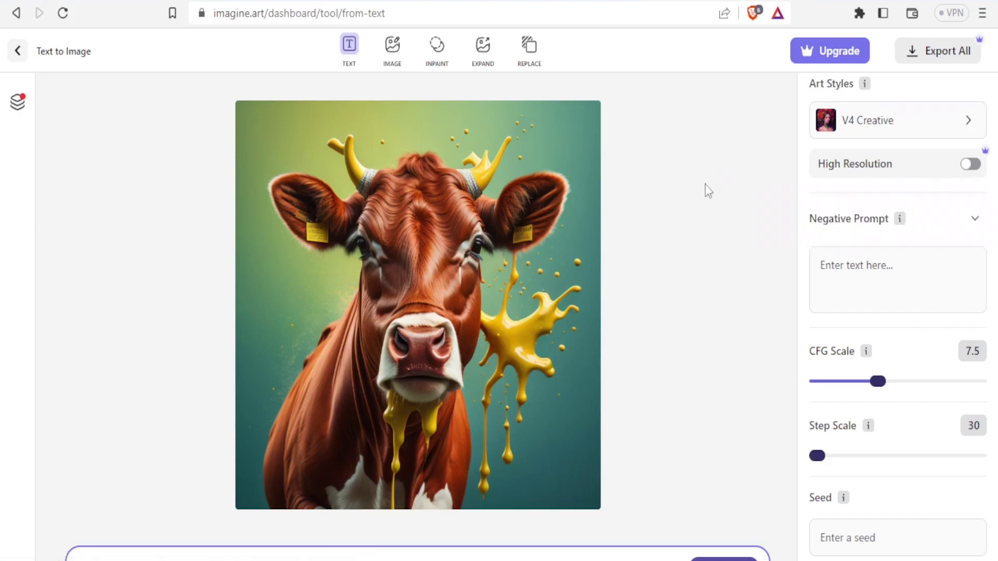
Switch the art style to Imagine V3 and regenerate, getting a red horned cow with ice cream.
click(967, 122)
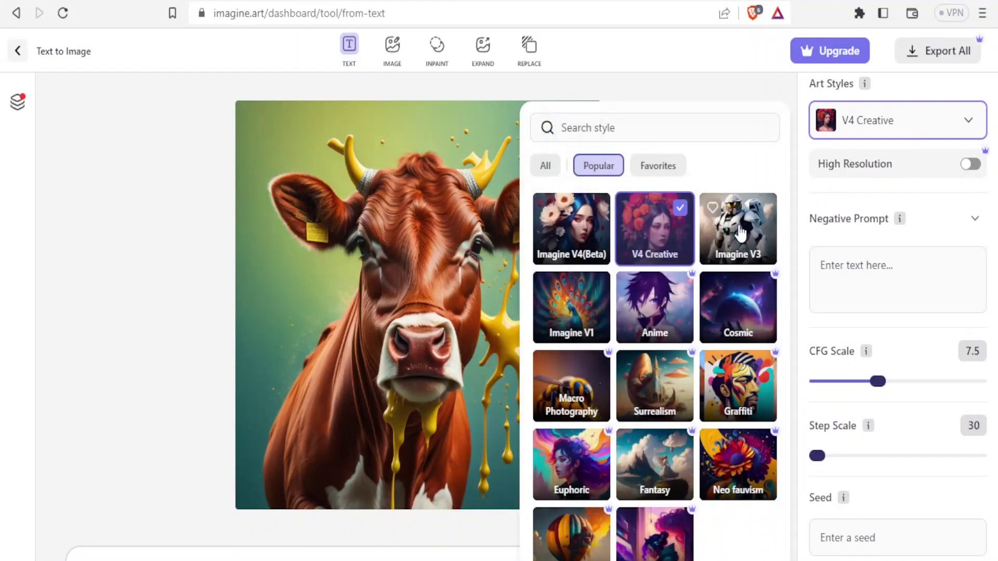
click(741, 233)
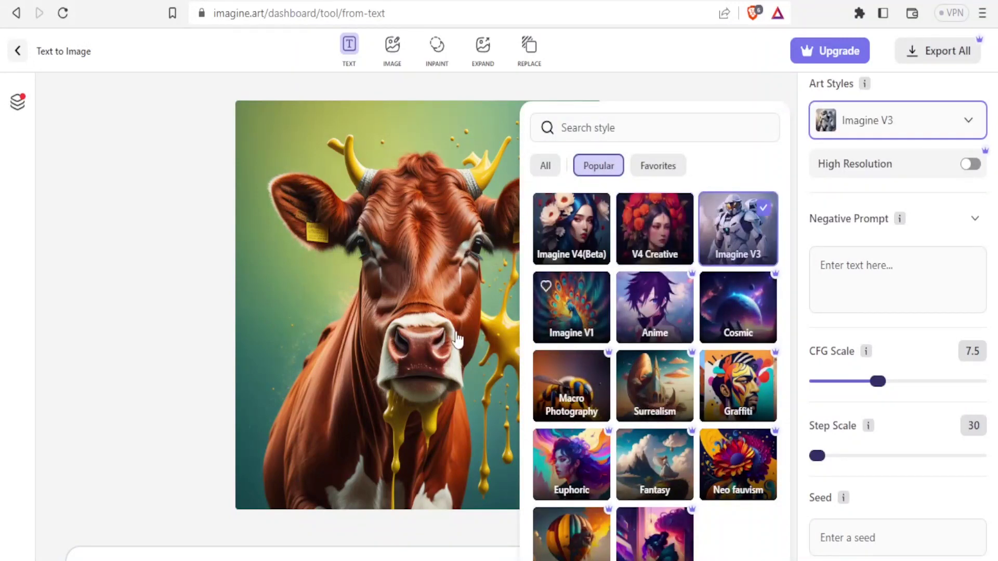
click(197, 289)
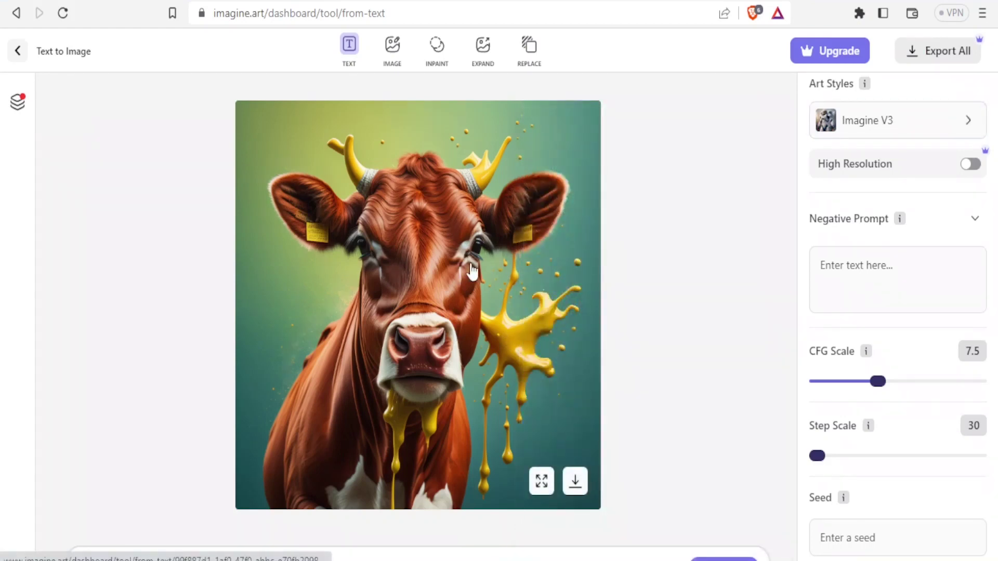
scroll(678, 334, down, 1)
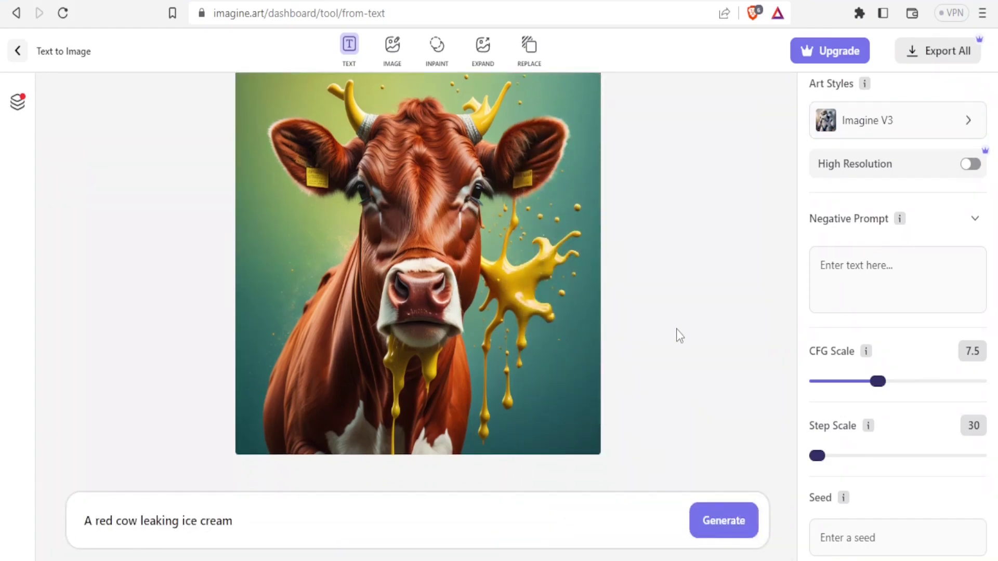
click(708, 523)
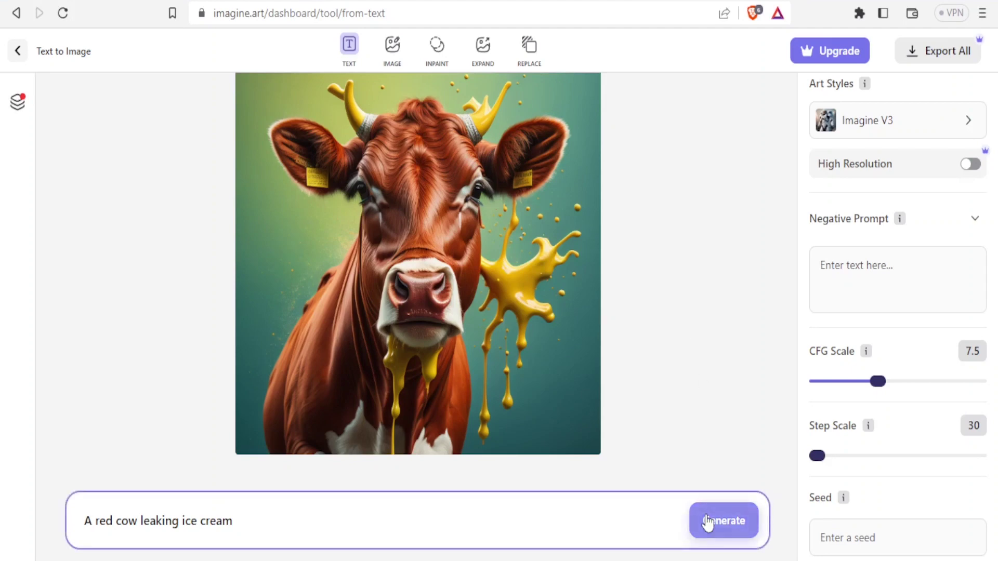
click(708, 522)
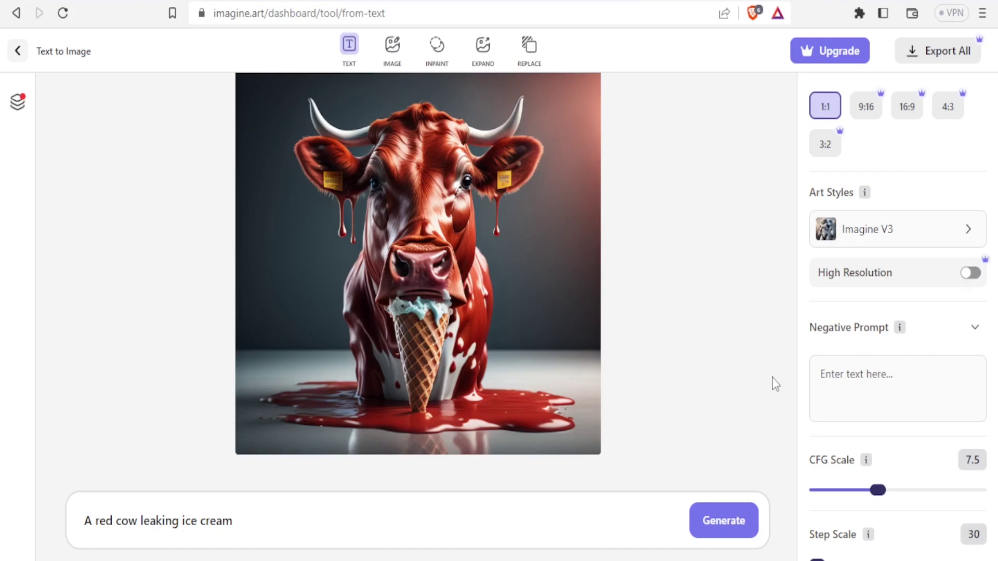
mouse_move(541, 360)
click(252, 515)
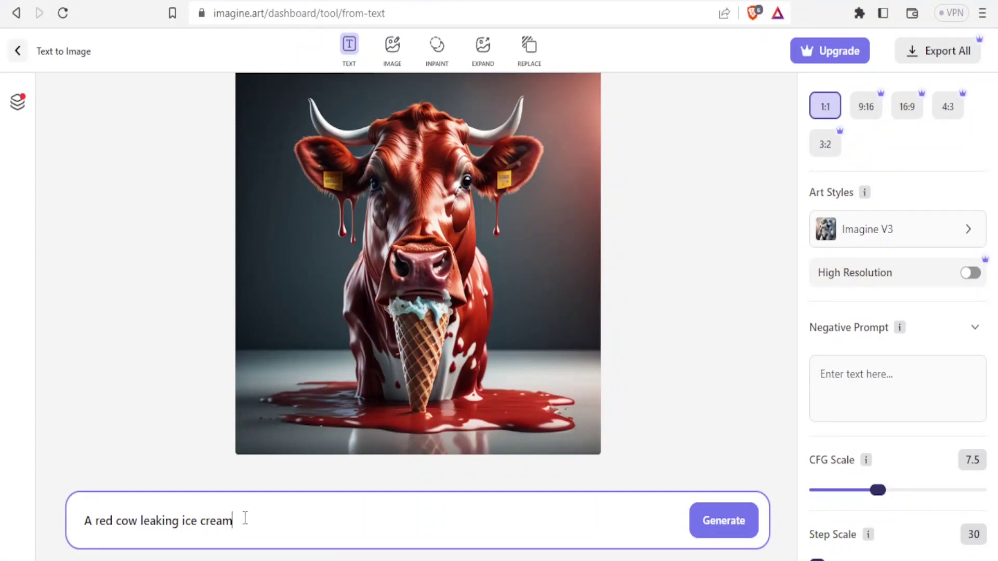
Replace the prompt with 'a blue hen with a brood of chicken' and generate a blue hen beside a chick.
key(ctrl+a)
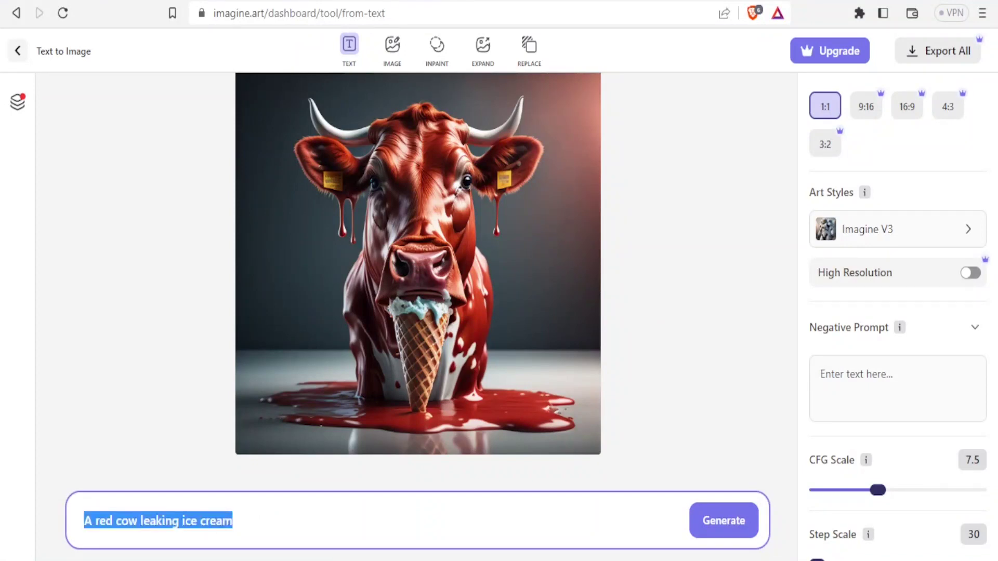
text(a b)
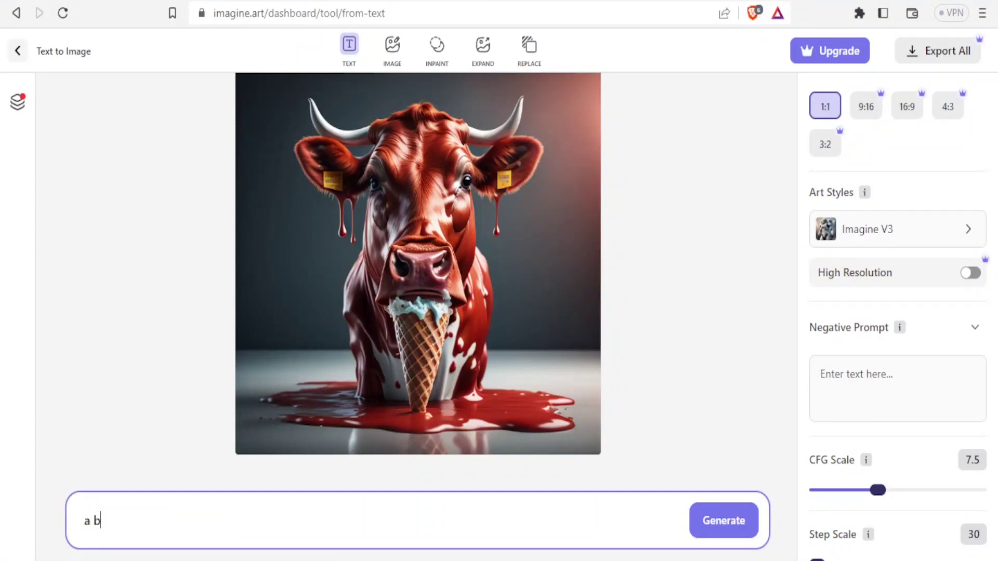
text(lue hen with a brro)
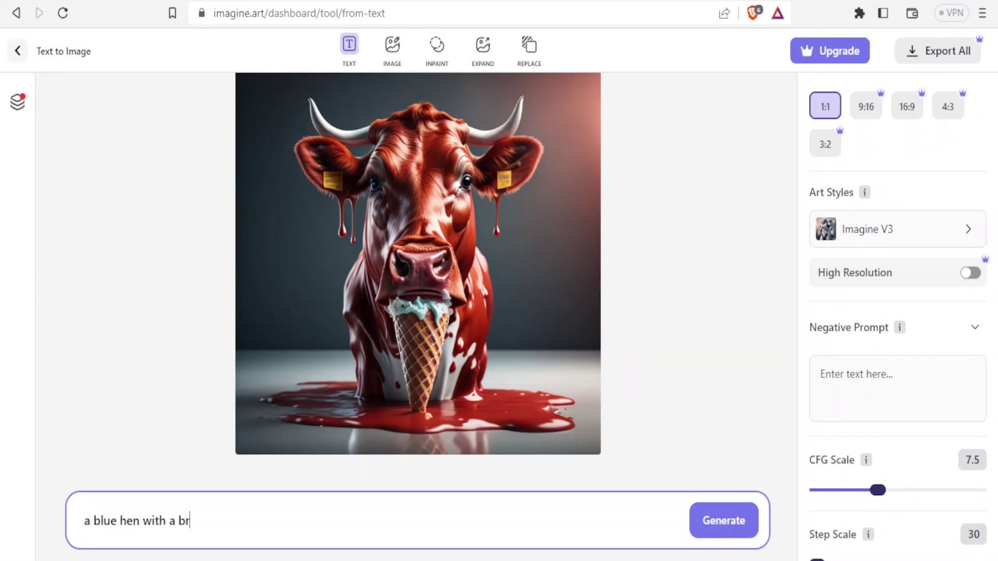
key(BackSpace)
key(BackSpace)
text(ood of chicken)
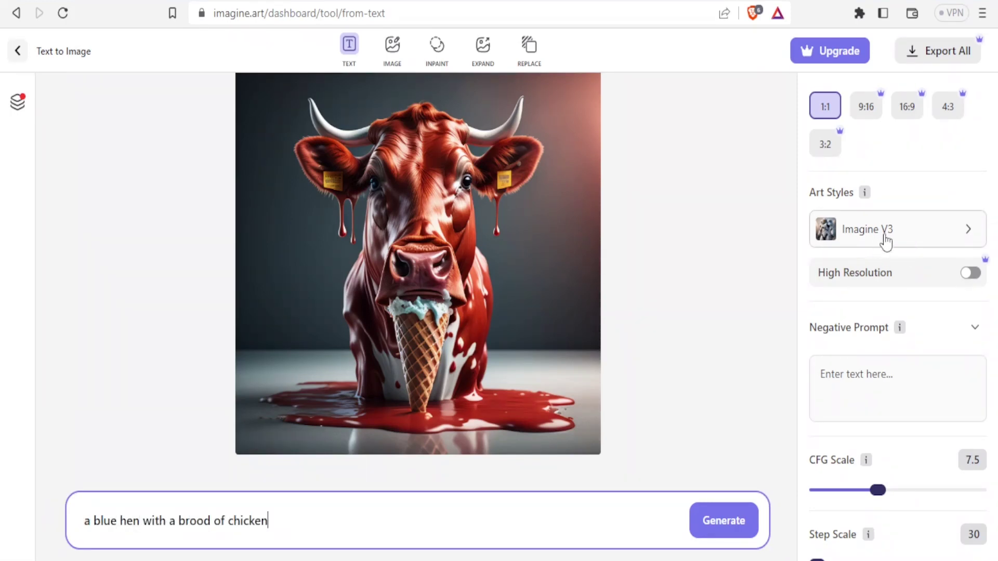
click(720, 530)
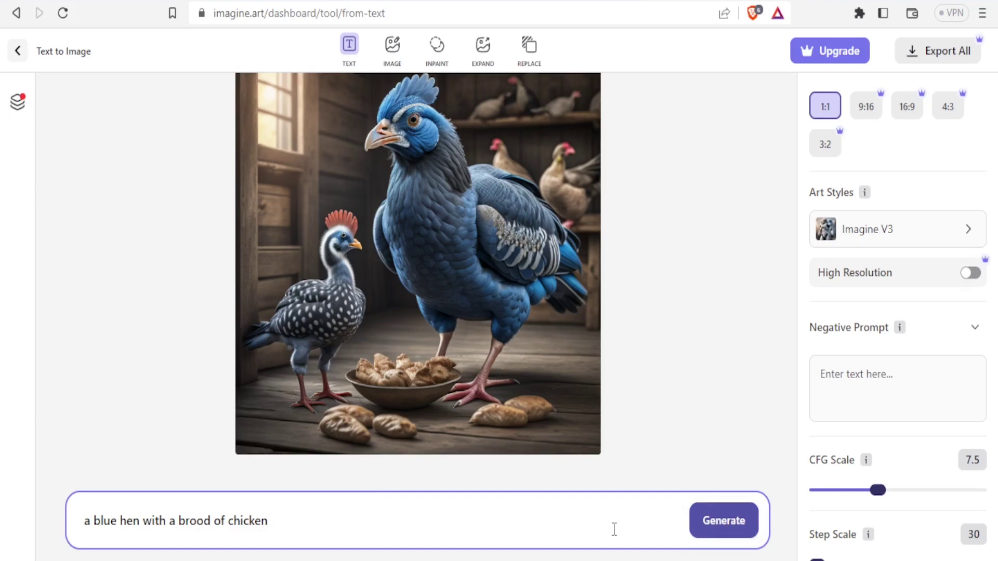
scroll(690, 342, up, 1)
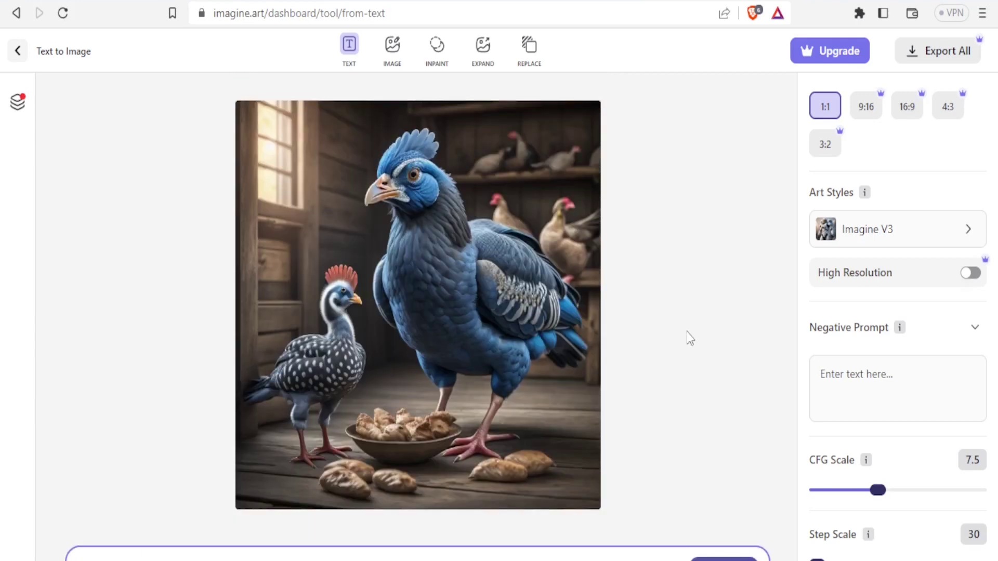
scroll(687, 331, down, 1)
scroll(687, 332, up, 1)
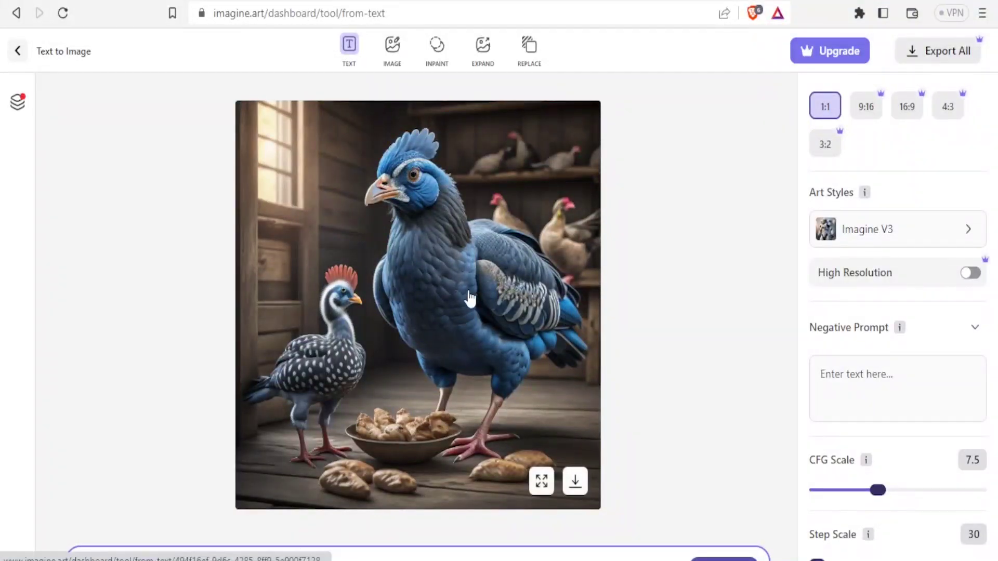
Download the blue hen picture and save the PNG into the Downloads folder.
click(575, 483)
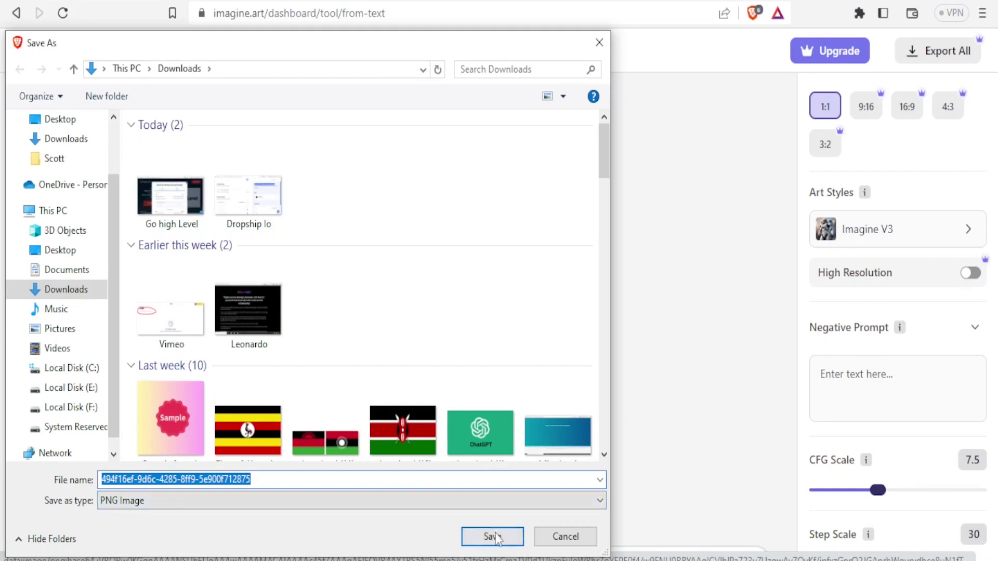
click(550, 540)
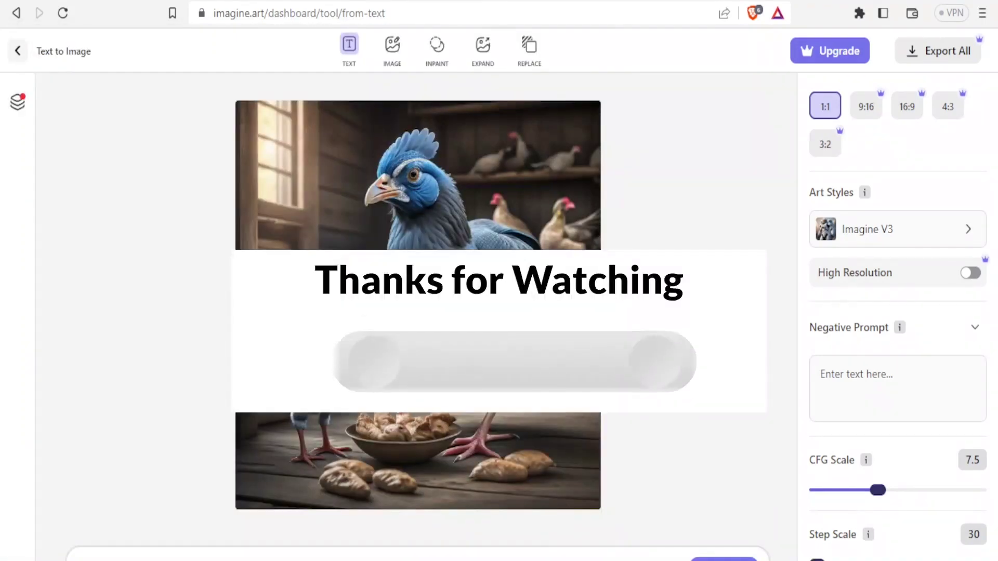